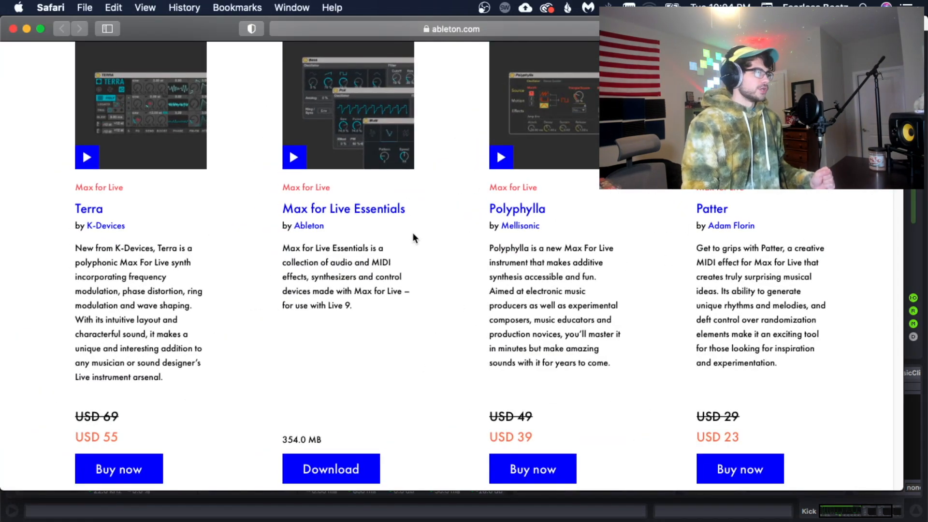
Examine the Max for Live Essentials pack's description and download option on the Ableton page, and check the browser's downloads.
scroll(385, 264, up, 1)
scroll(384, 256, up, 2)
scroll(338, 242, down, 4)
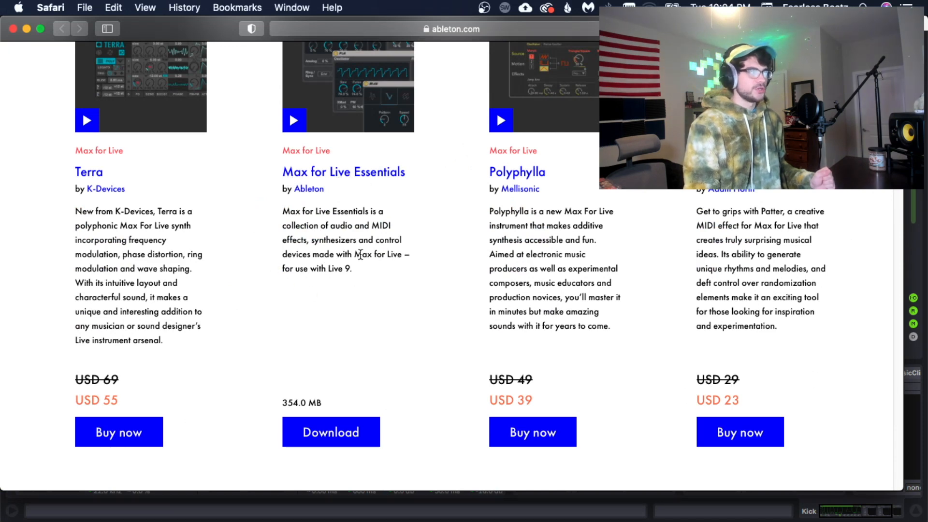
scroll(378, 382, down, 1)
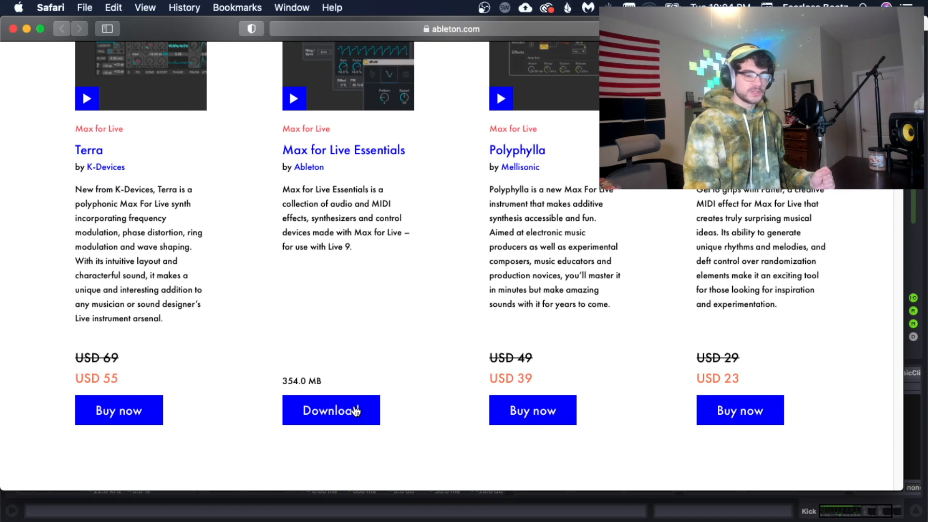
scroll(409, 320, up, 1)
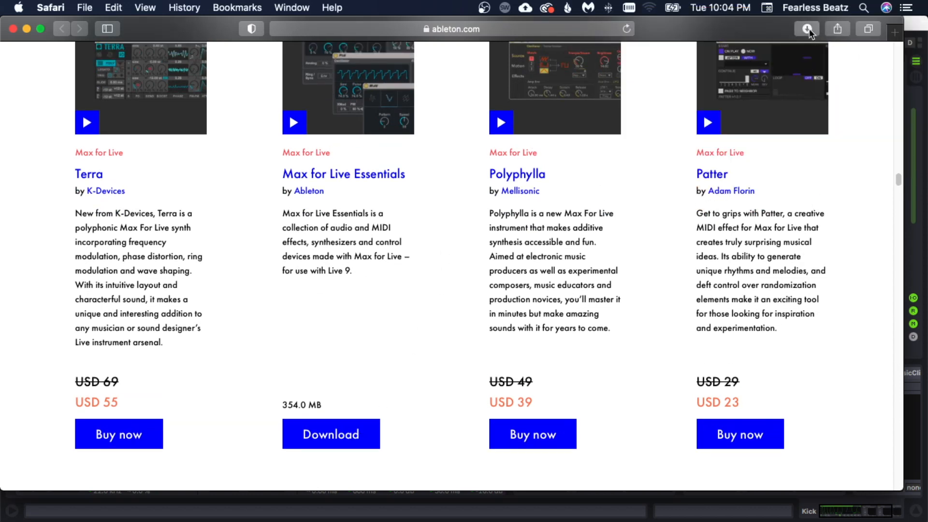
click(807, 30)
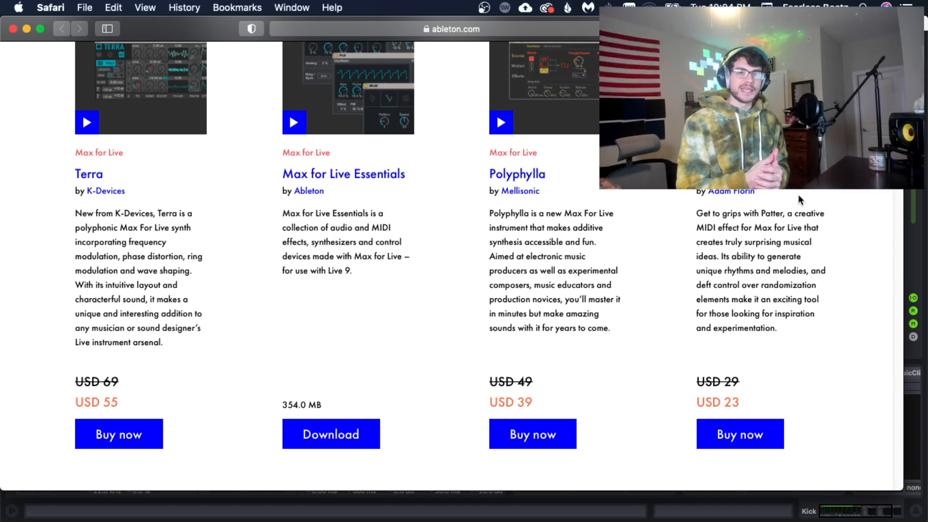
Switch to Ableton Live and place PitchDrop.amxd from the Max for Live Essentials pack's Pitchdrop folder on the Master track.
key(super+Tab)
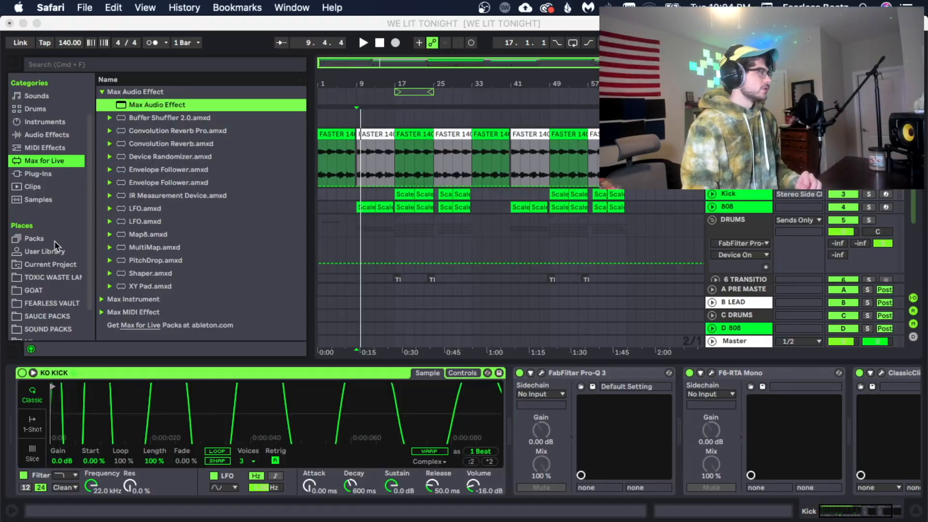
click(42, 239)
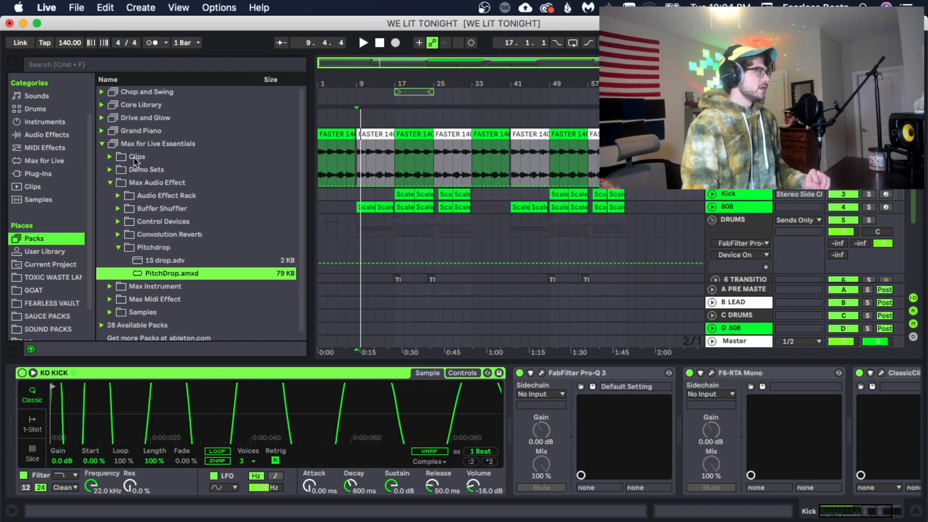
click(177, 148)
click(157, 182)
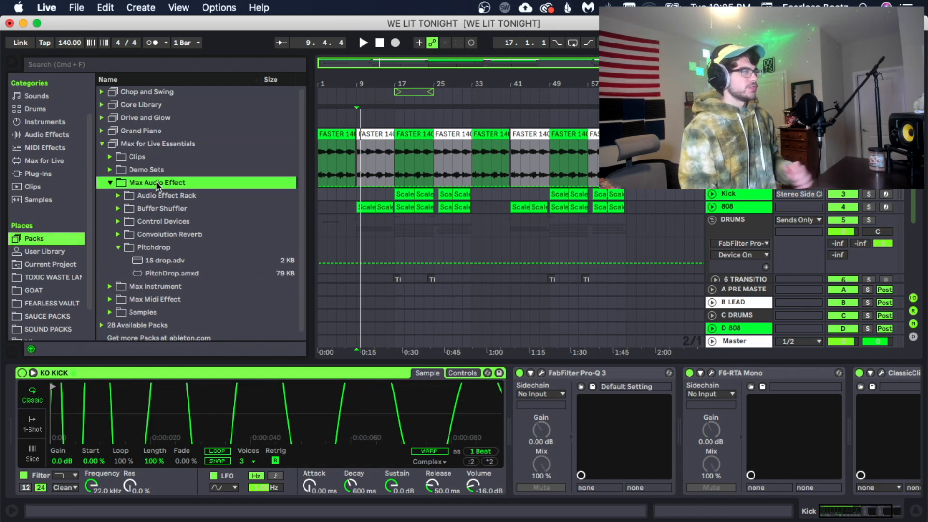
click(153, 247)
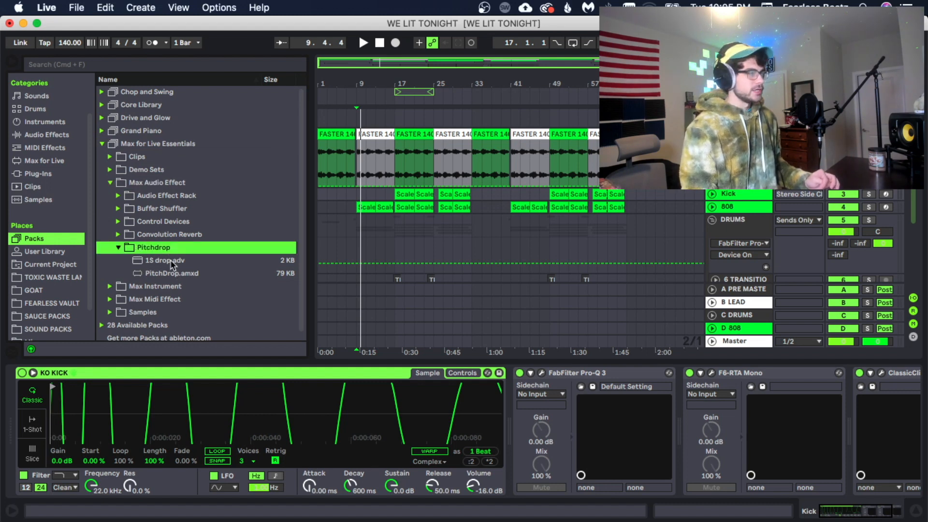
click(165, 272)
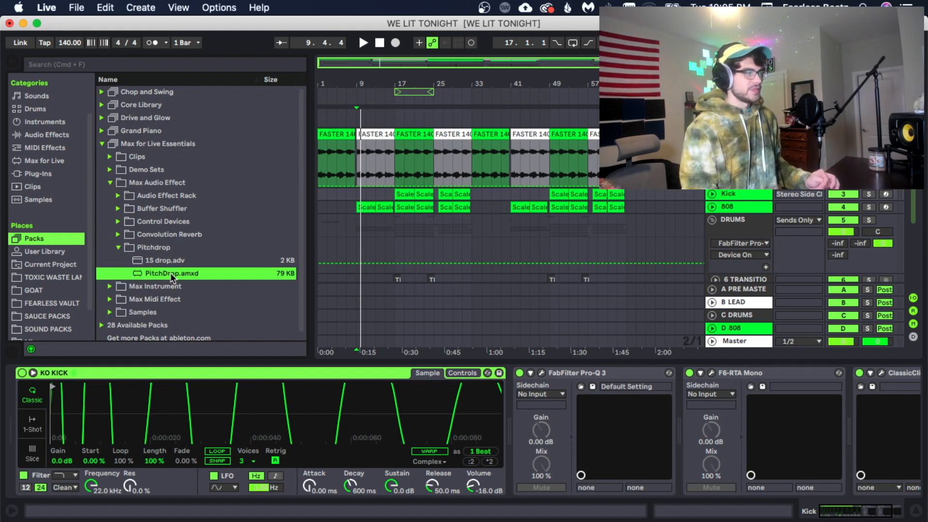
click(730, 344)
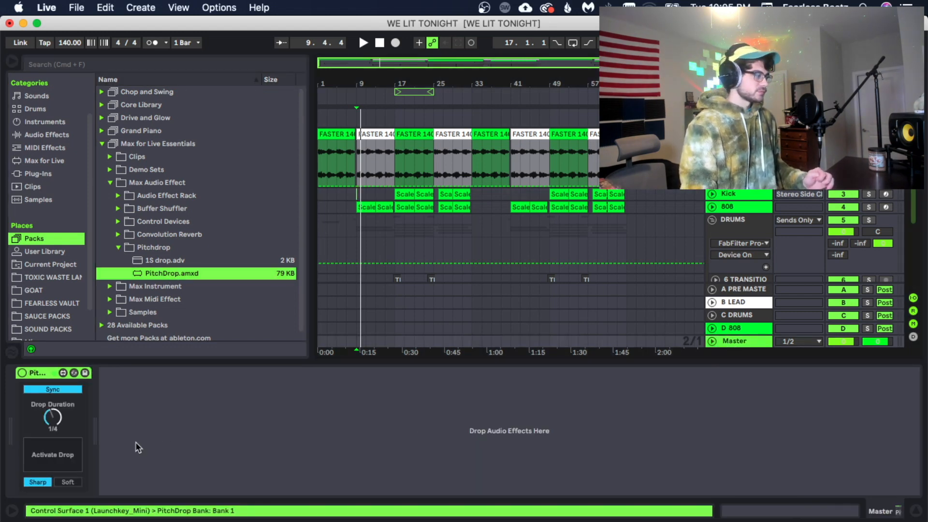
Play the song from bar 9 and audition PitchDrop on the Master by activating the drop and resuming it.
scroll(391, 230, down, 2)
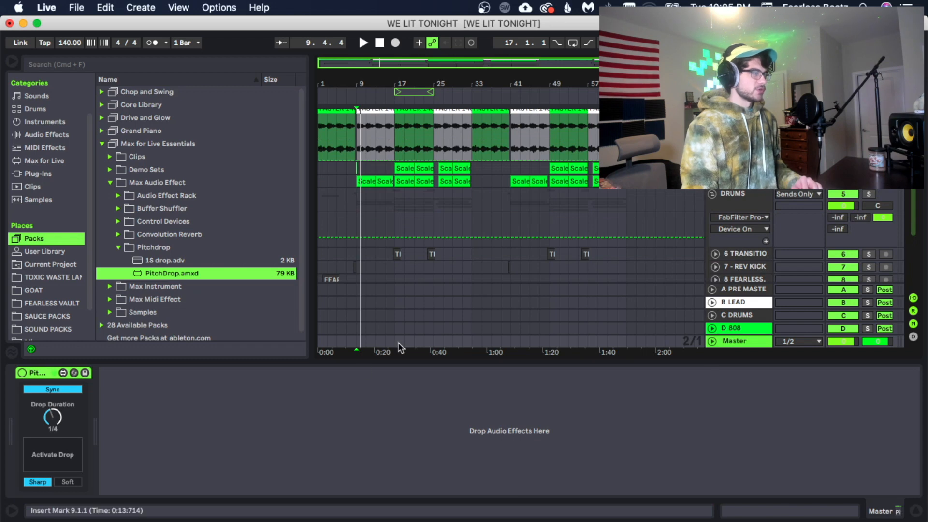
click(378, 185)
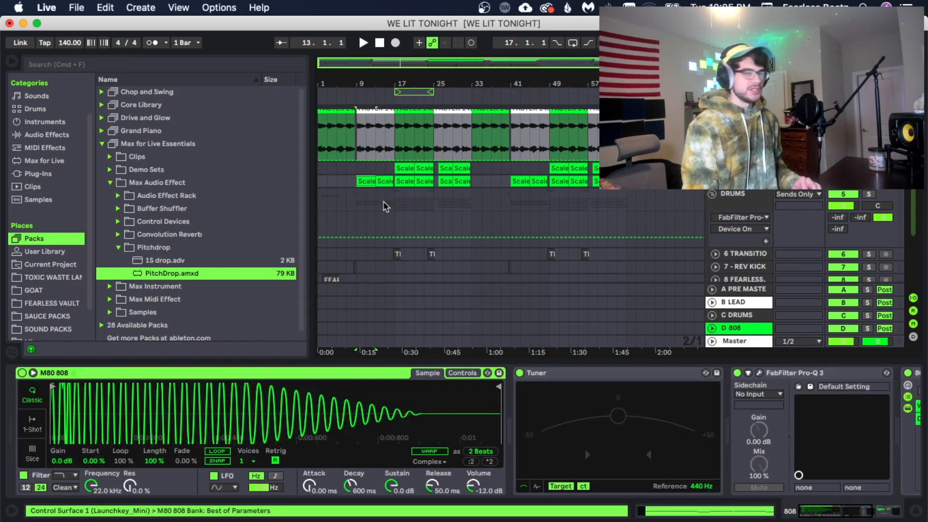
click(728, 342)
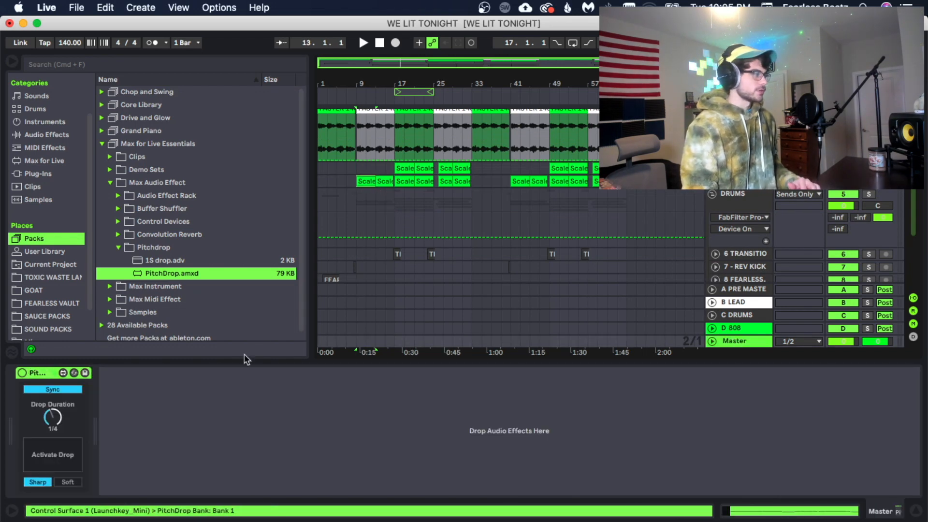
key(space)
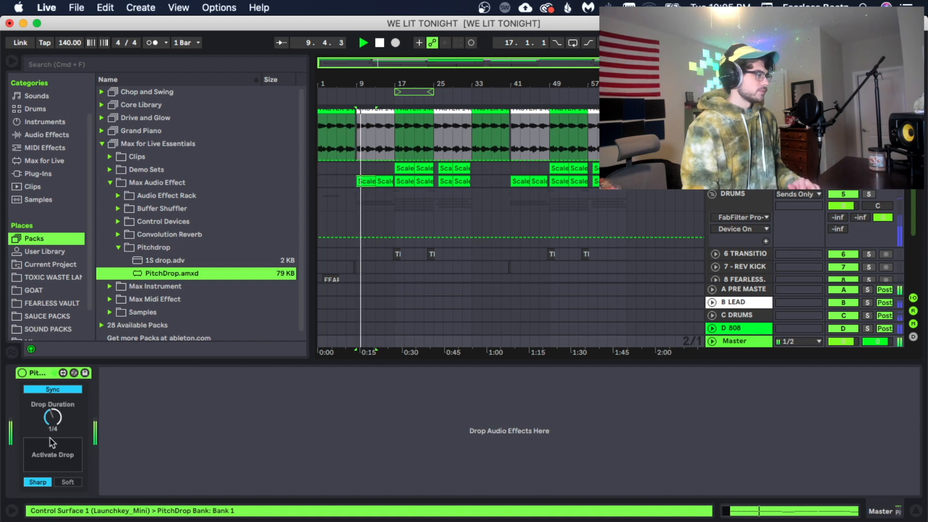
click(53, 454)
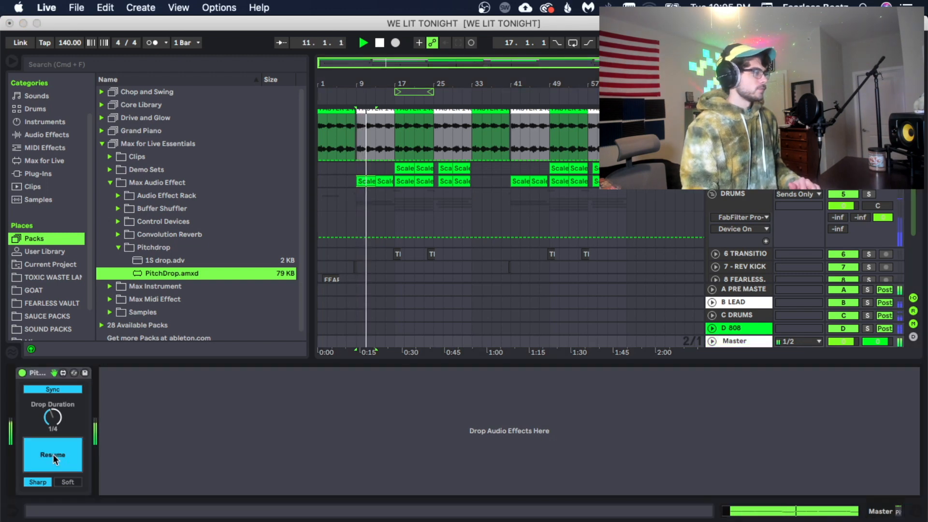
click(53, 453)
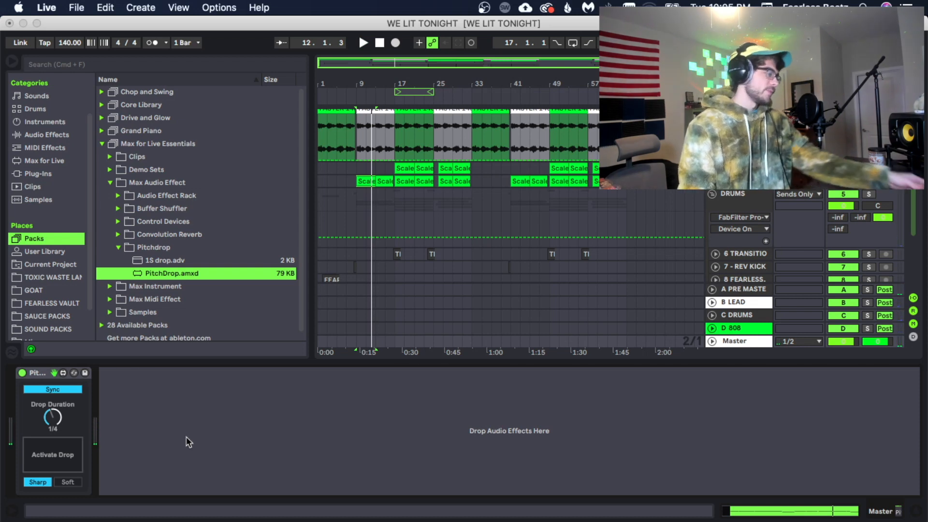
Unfold the Master track's automation lane and play the passage from bar 9 to find the drop point.
click(509, 349)
click(712, 342)
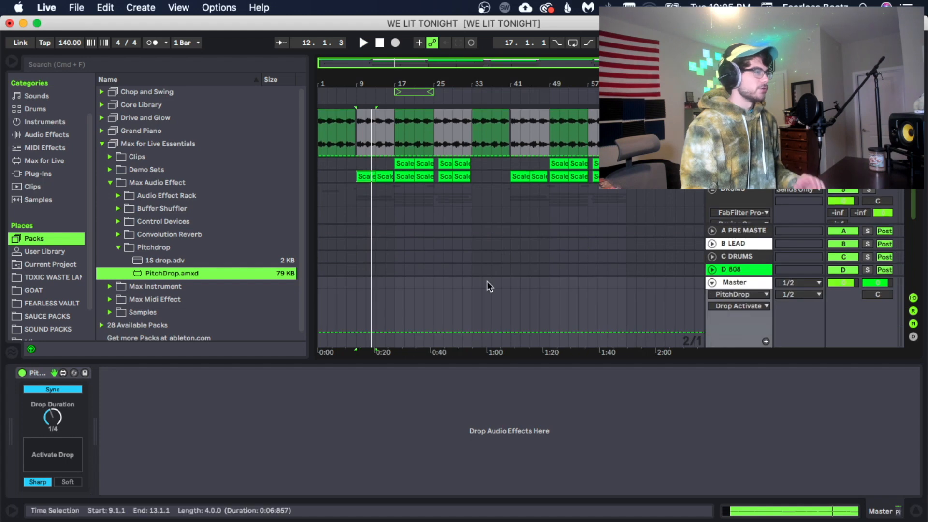
drag(366, 84, 400, 174)
key(space)
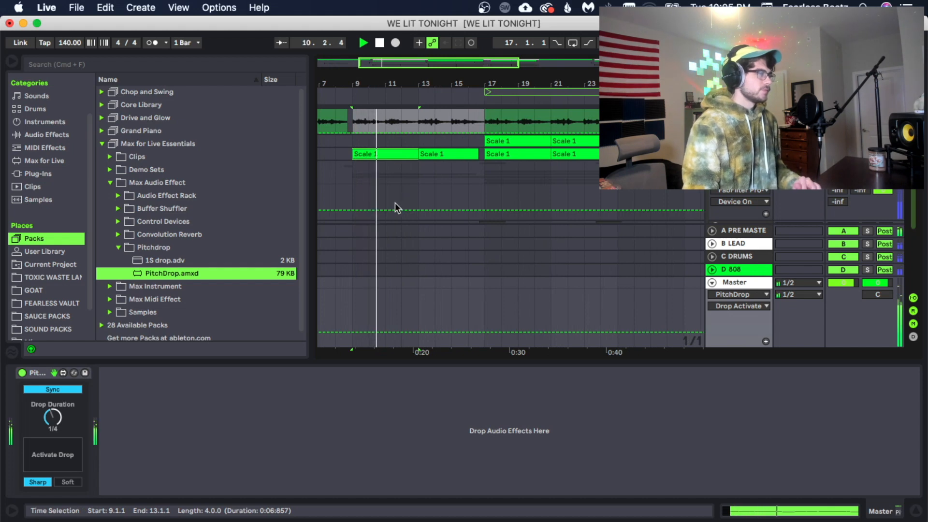
key(space)
drag(381, 82, 455, 115)
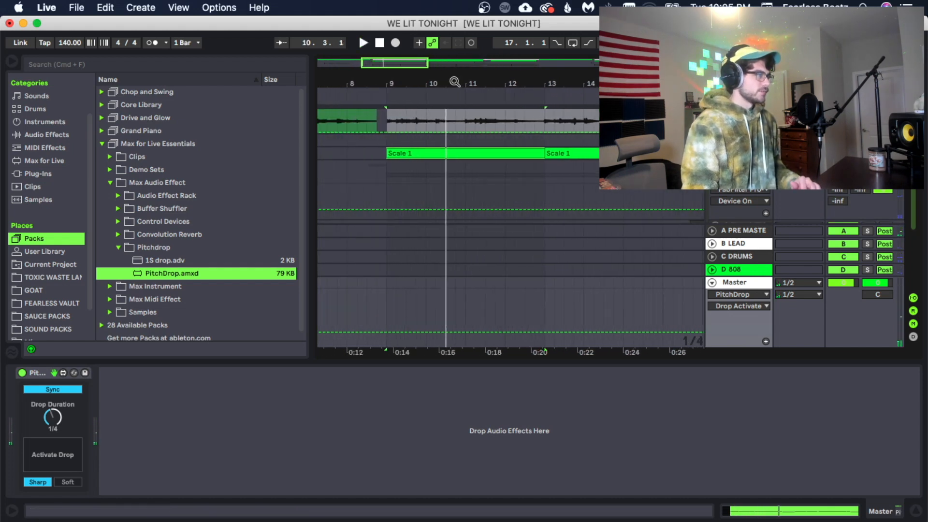
Choose PitchDrop's Drop Activate as the automation parameter shown on the Master track.
click(732, 307)
click(731, 308)
click(732, 294)
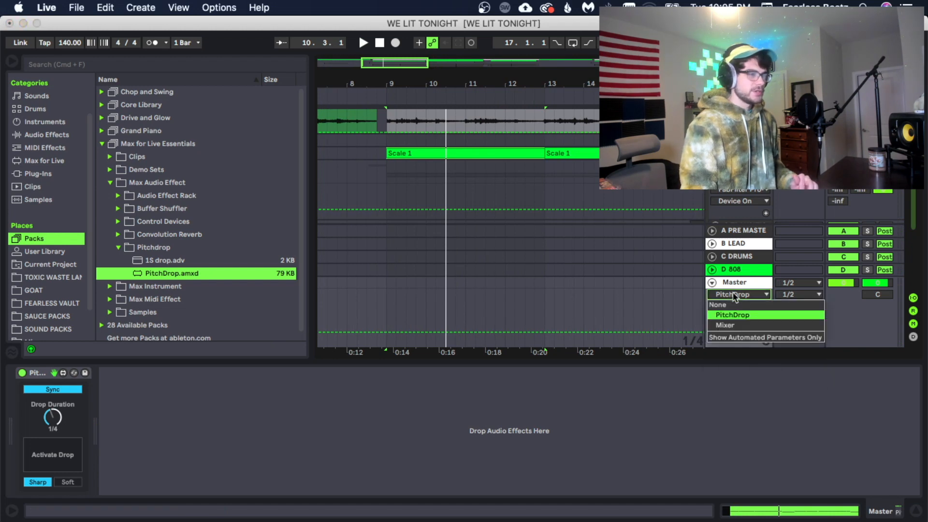
click(735, 309)
click(735, 309)
click(736, 324)
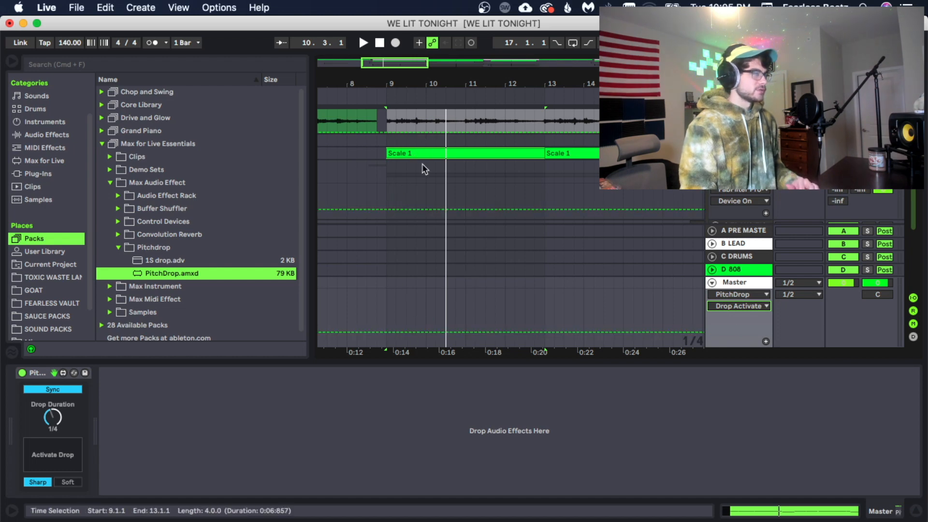
Automate a short Drop Activate pulse up to val2 just after bar 10 and play it back from bar 9.
key(space)
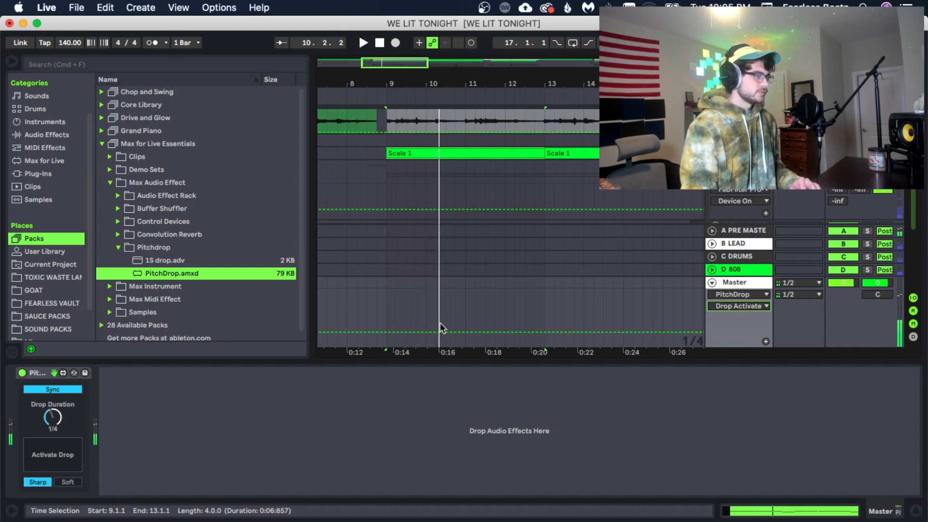
key(space)
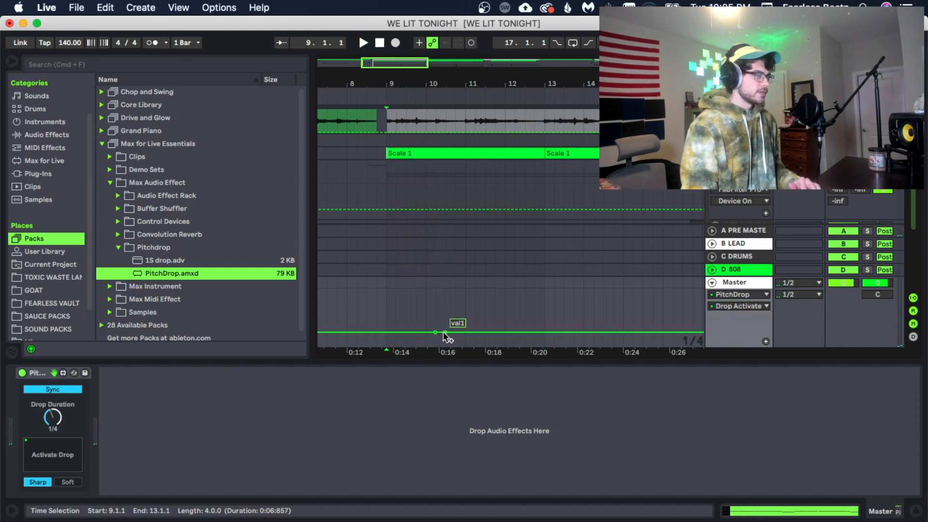
click(444, 333)
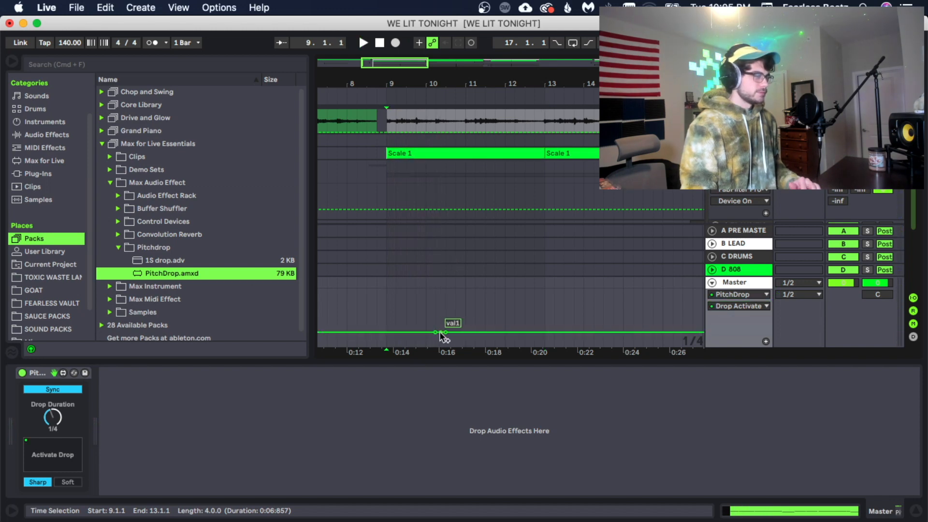
drag(440, 333, 440, 303)
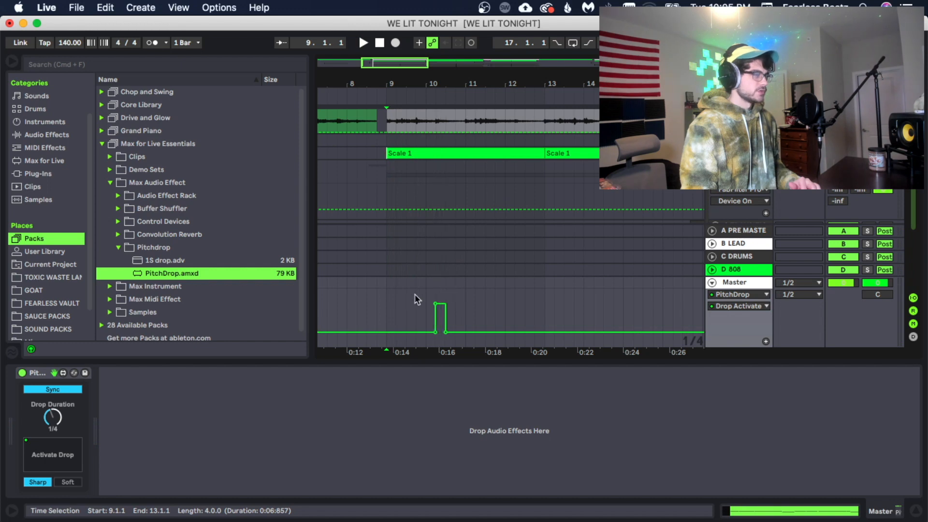
click(391, 294)
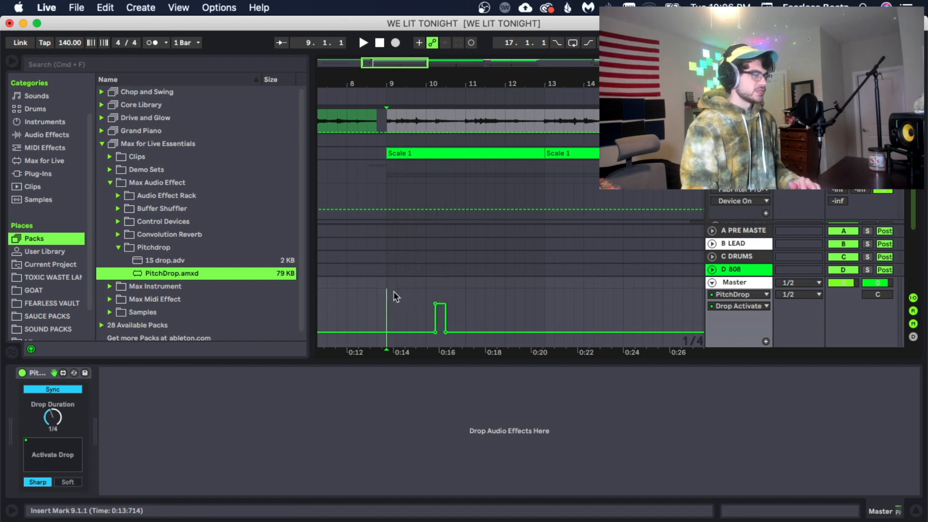
key(space)
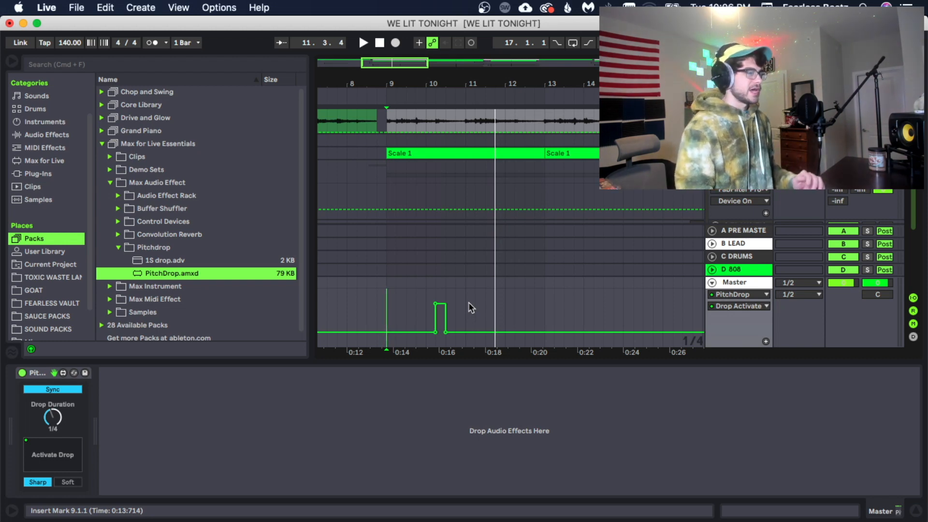
Remove the Drop Activate automation pulse after bar 10 from the Master track.
mouse_move(440, 309)
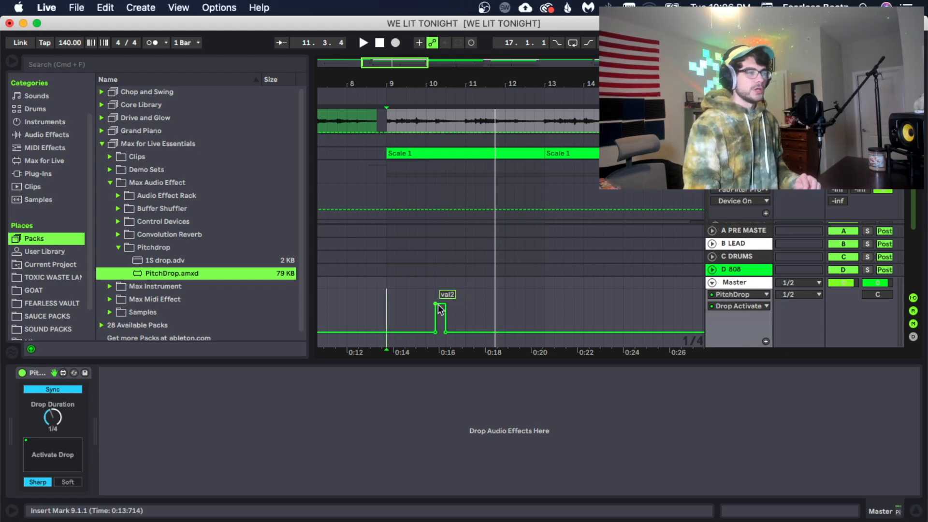
drag(436, 308, 444, 337)
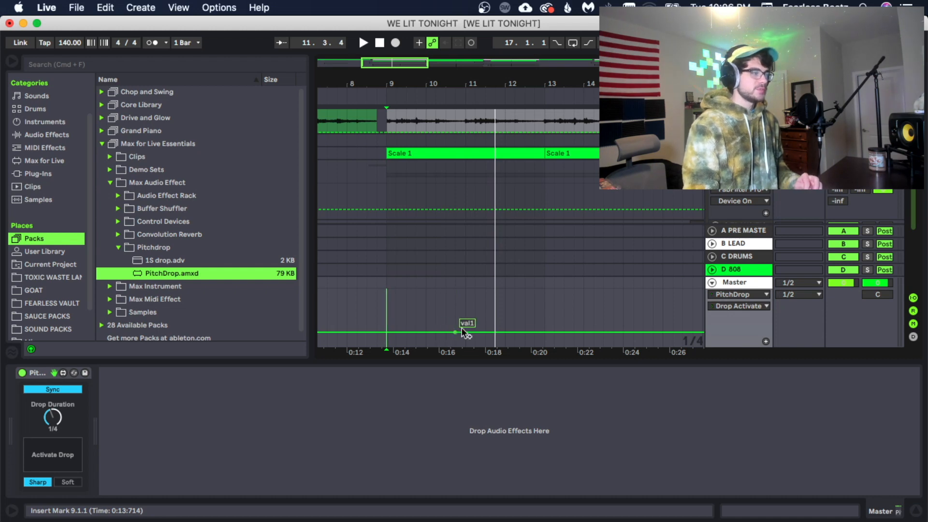
key(Delete)
scroll(714, 283, up, 3)
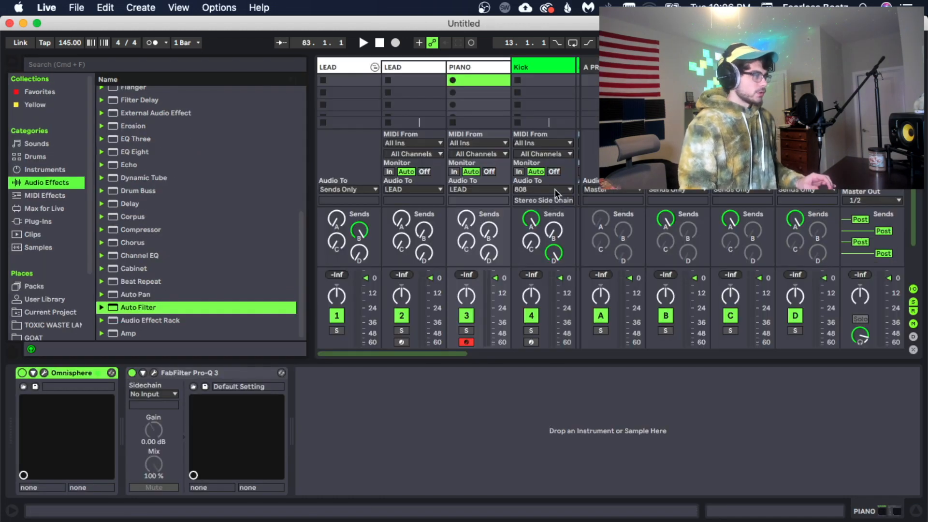
Show the Untitled project's Arrangement View and insert a new audio track above the Kick track.
key(Tab)
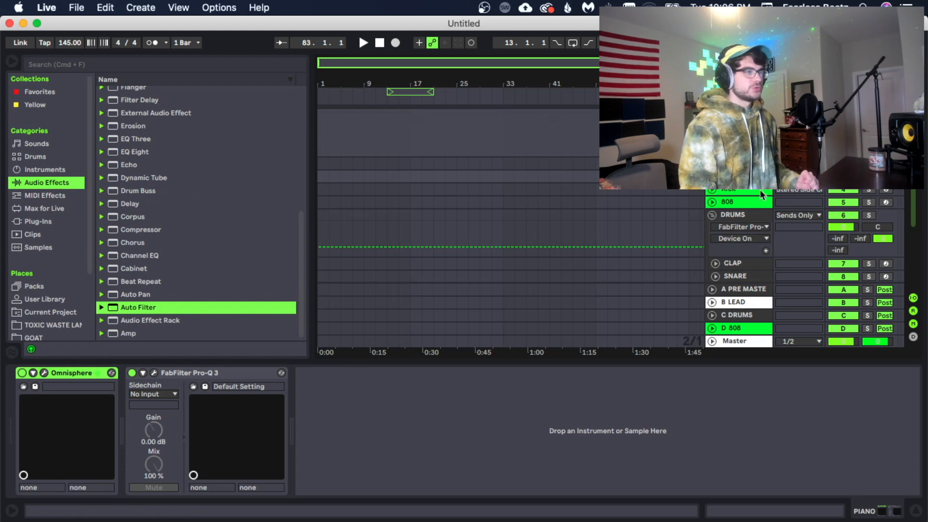
right_click(752, 141)
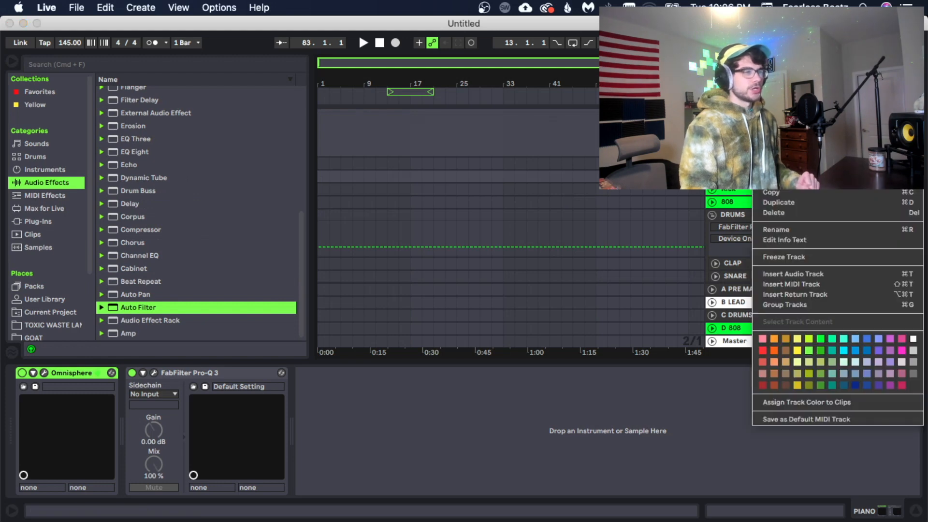
click(779, 275)
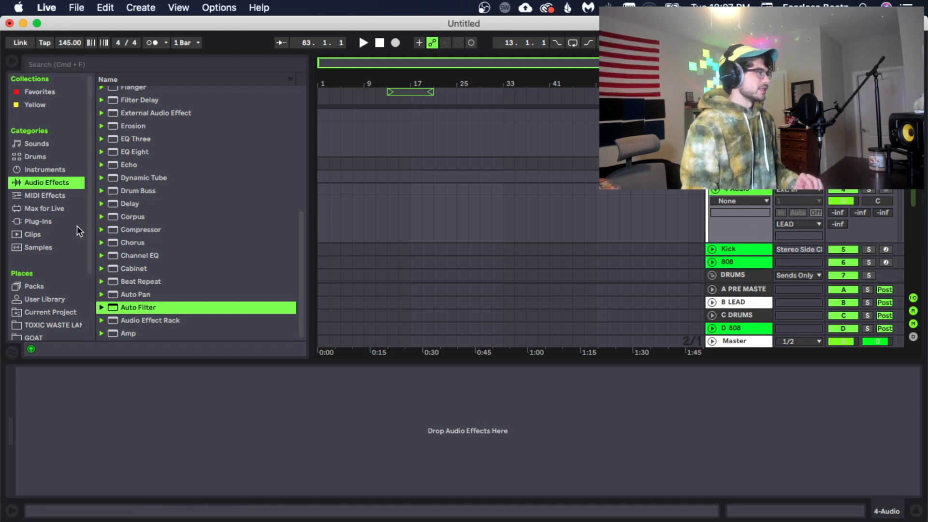
Find FUCK LOVE .mp3 in the Desktop folder and place it on the new audio track at the start of the arrangement.
scroll(67, 273, down, 3)
click(58, 263)
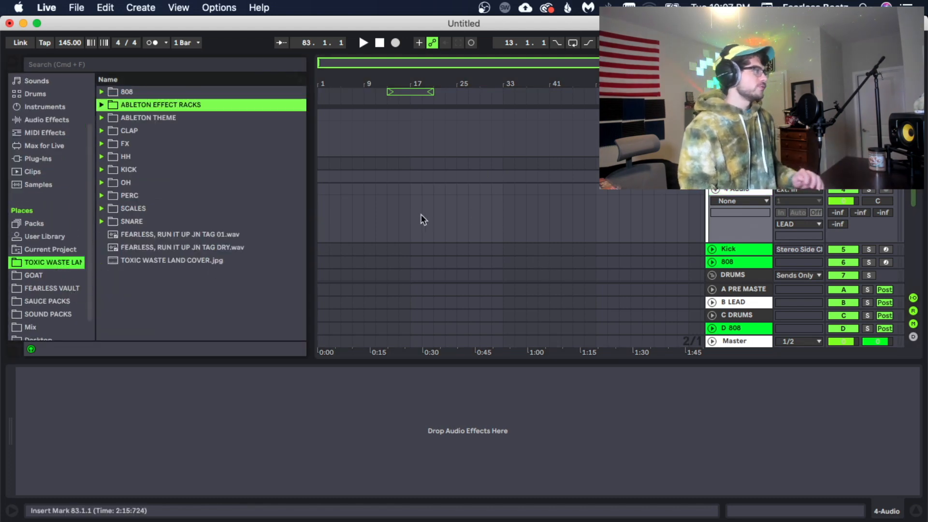
scroll(56, 284, down, 2)
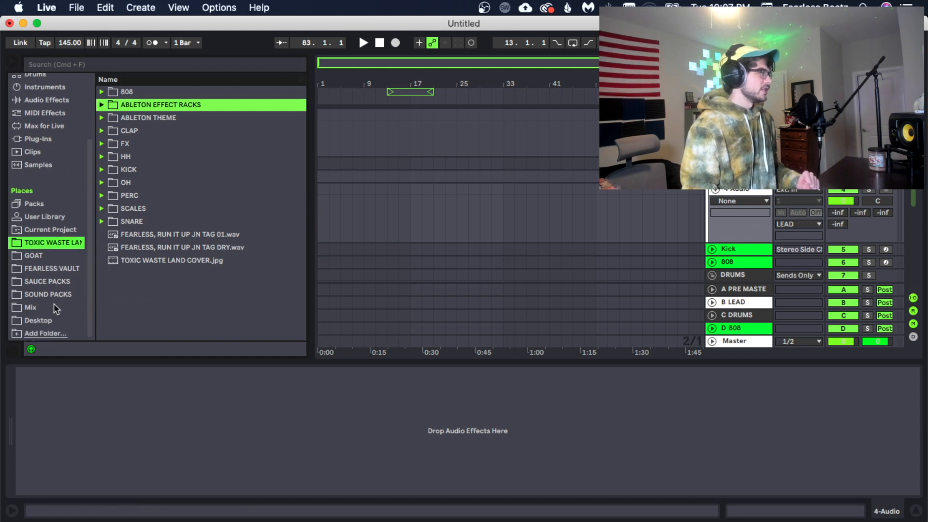
click(48, 320)
scroll(207, 256, down, 2)
click(150, 270)
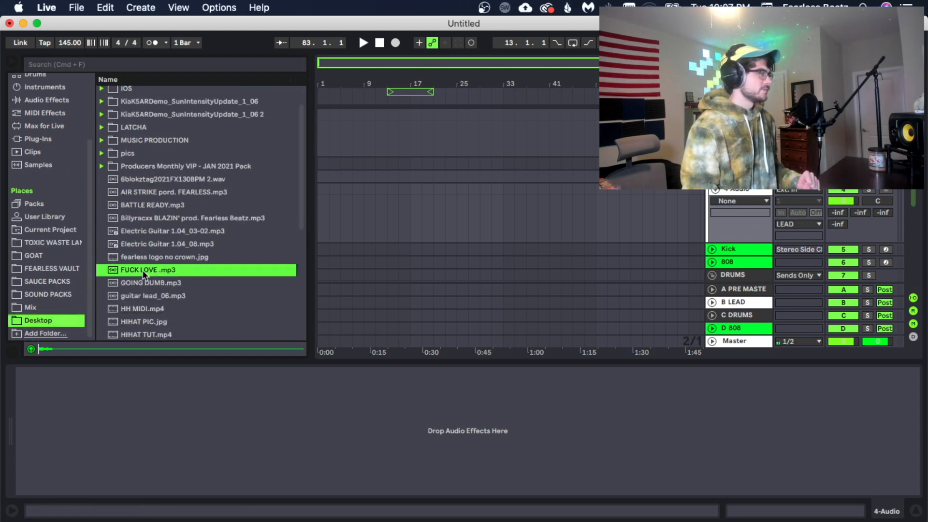
drag(142, 270, 318, 193)
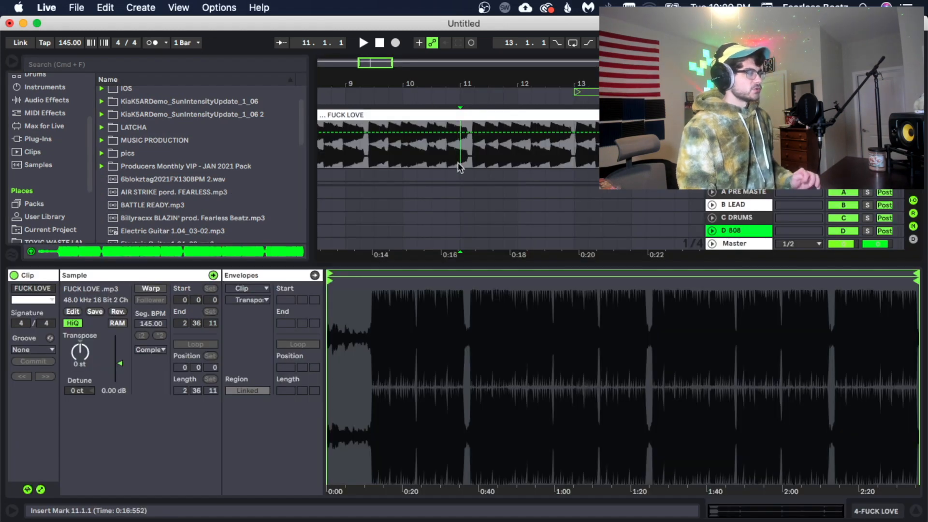
Turn on Warp for the FUCK LOVE clip and show its Transposition envelope.
click(158, 291)
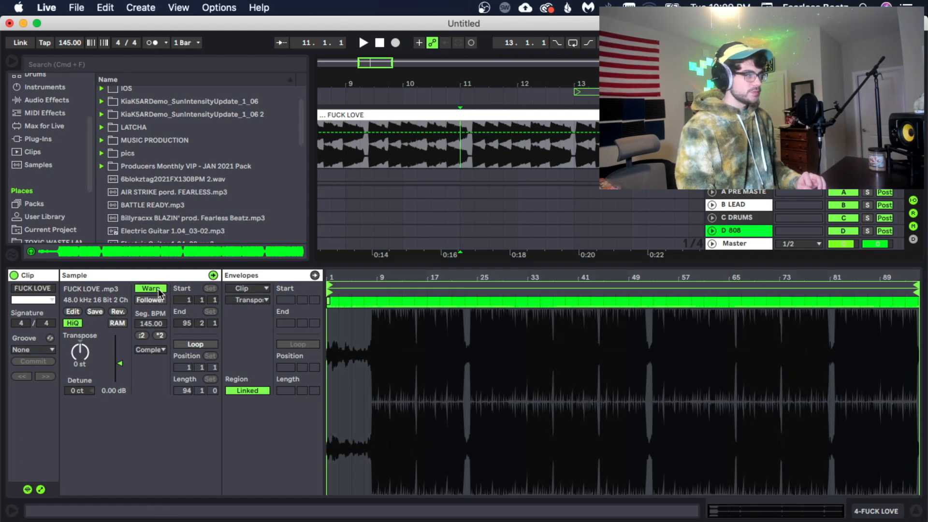
click(248, 290)
click(249, 299)
click(248, 300)
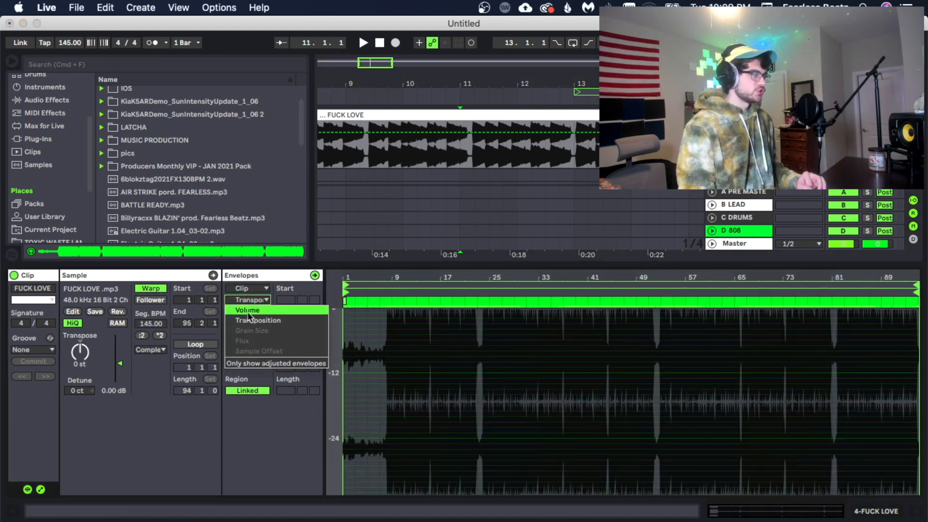
click(249, 321)
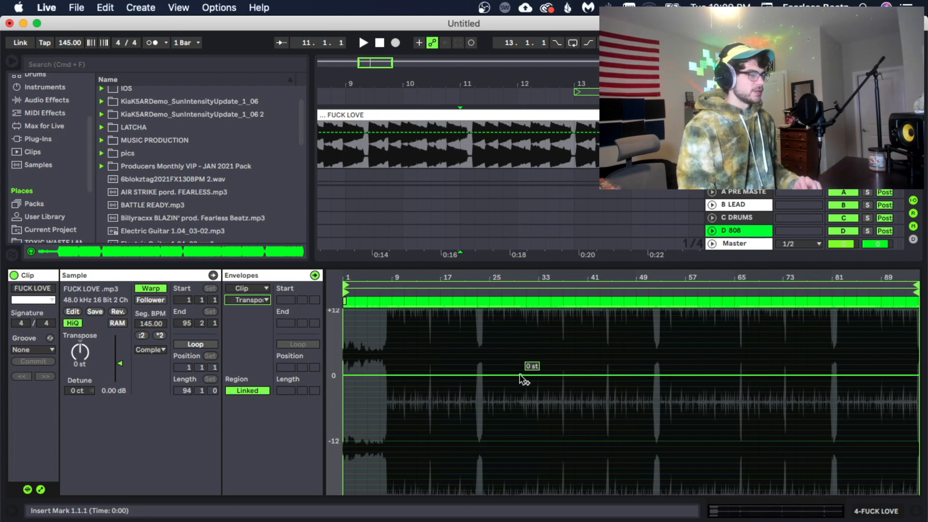
Locate the spot by playing from bar 11, and shape a Transposition dip to about -19 st just before bar 12.
key(space)
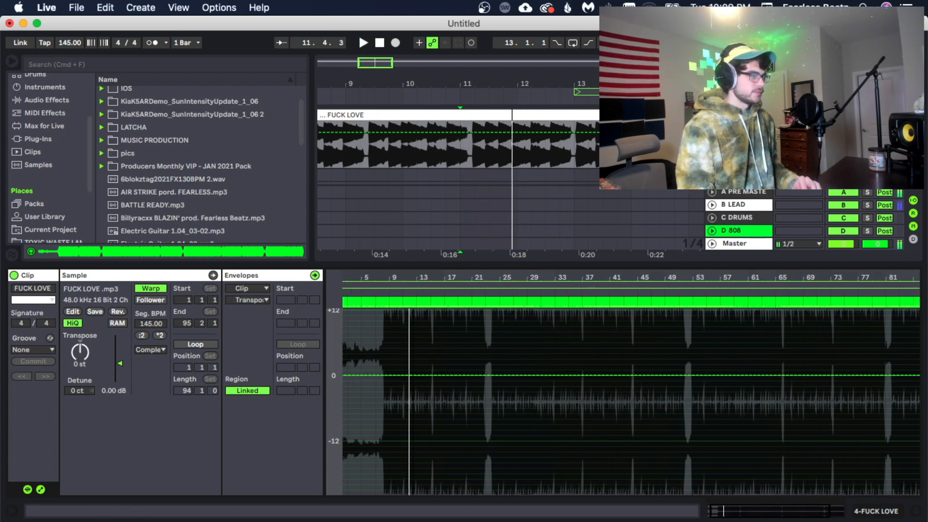
key(plus)
key(plus)
key(plus)
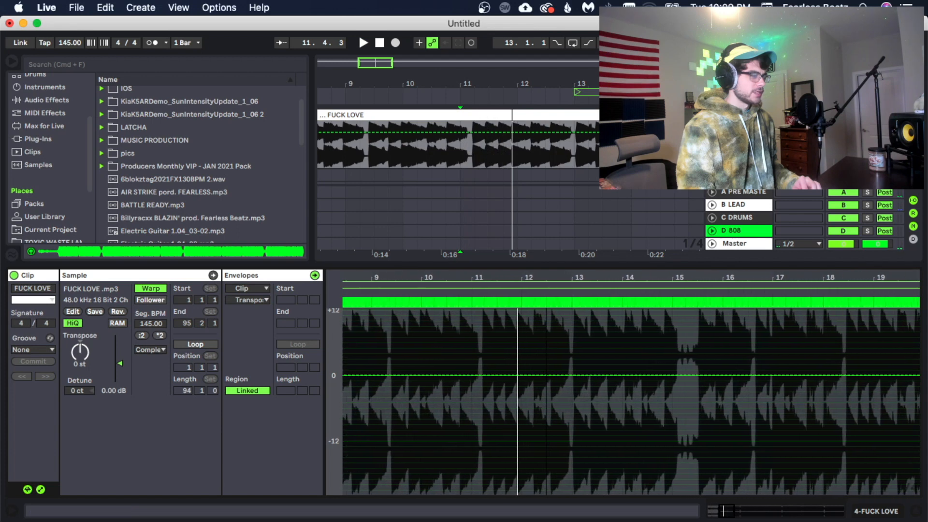
key(plus)
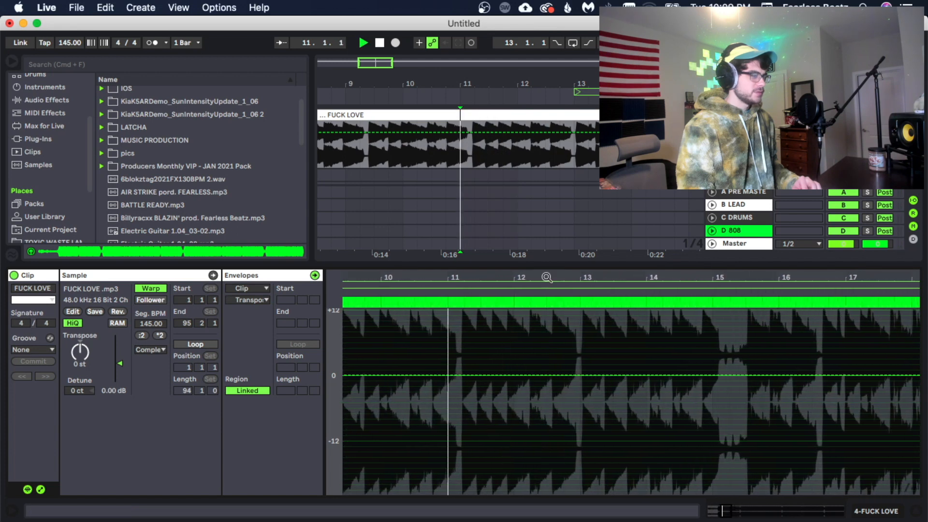
click(490, 375)
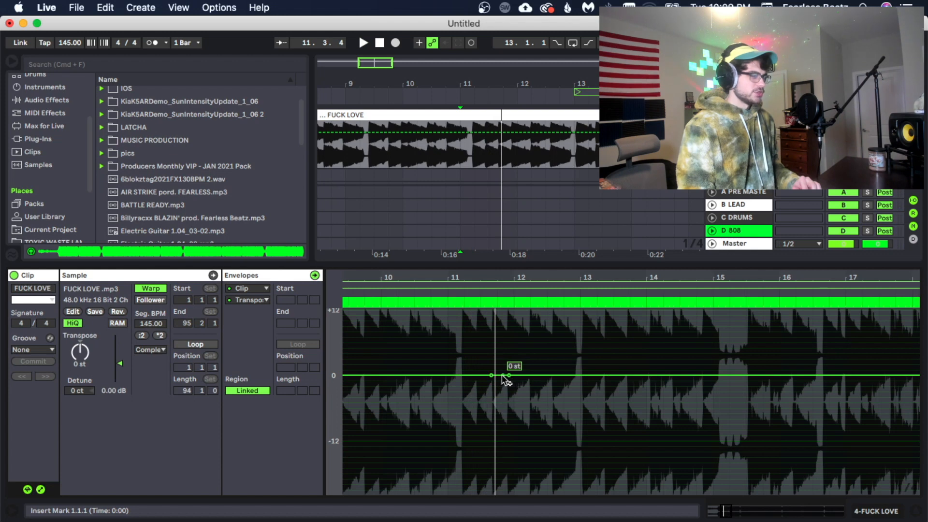
drag(499, 375, 509, 441)
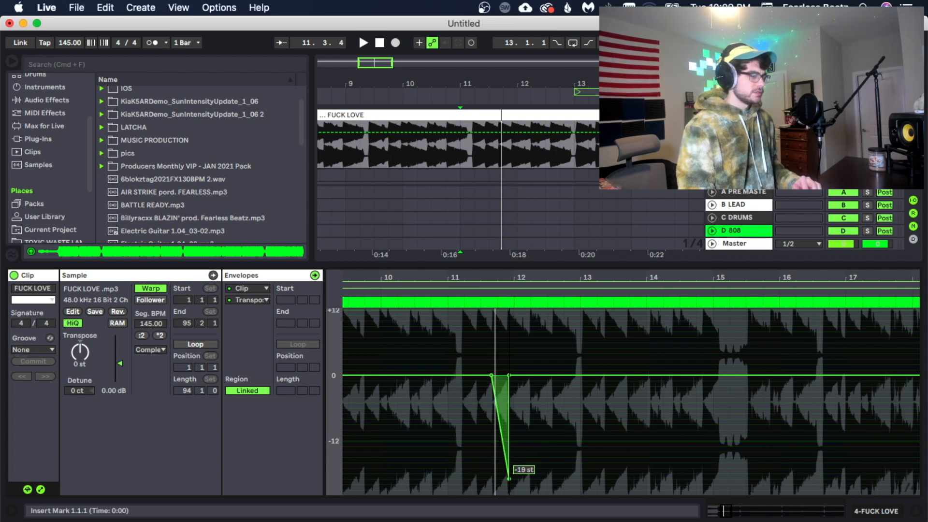
Try the transposition dip's lowest point at -18, -21 and -8 st, auditioning it from bar 11.
drag(509, 479, 508, 467)
key(space)
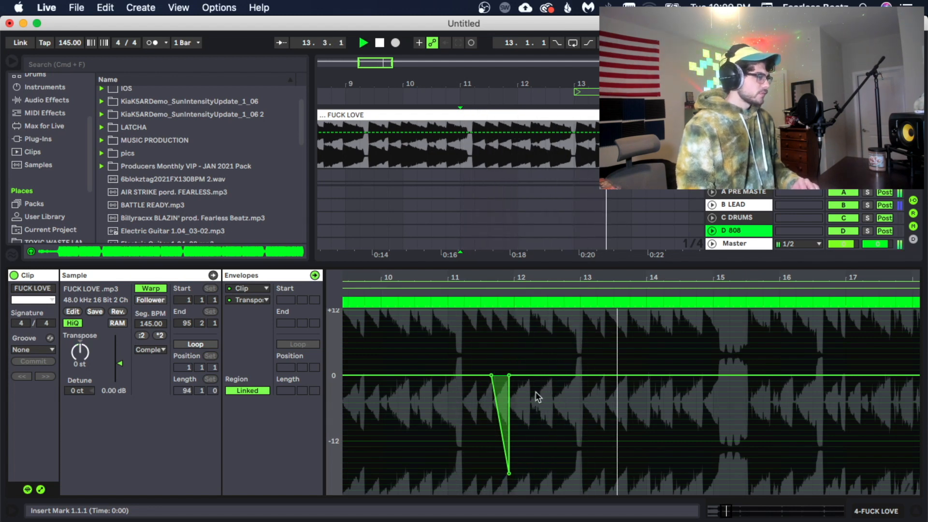
key(space)
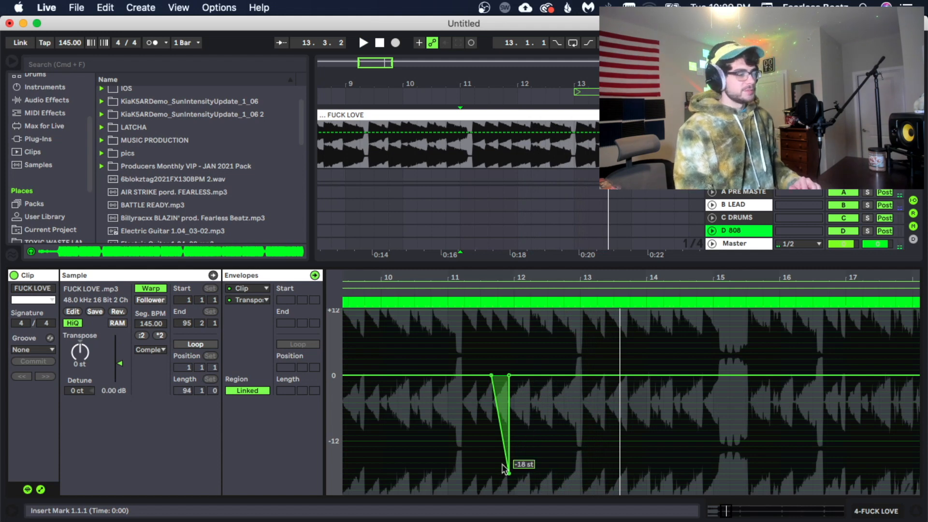
drag(508, 471, 510, 494)
key(space)
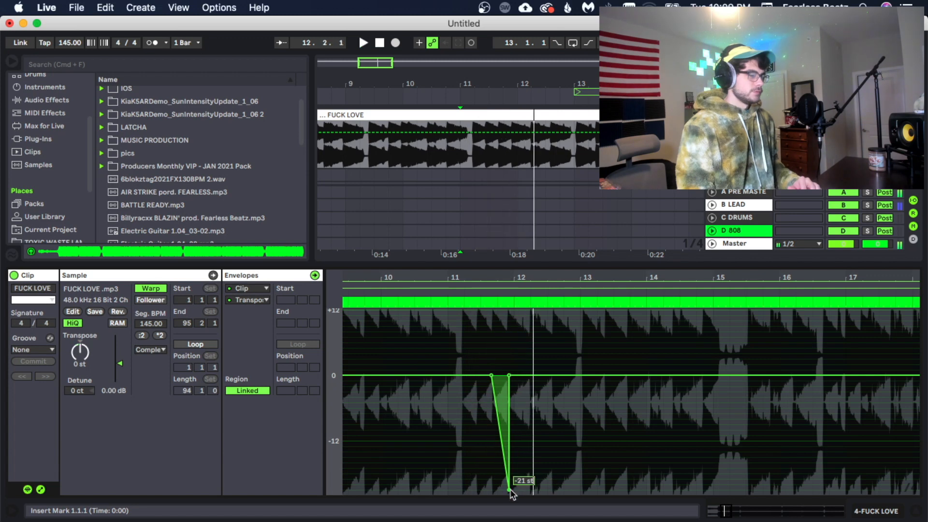
drag(509, 489, 511, 419)
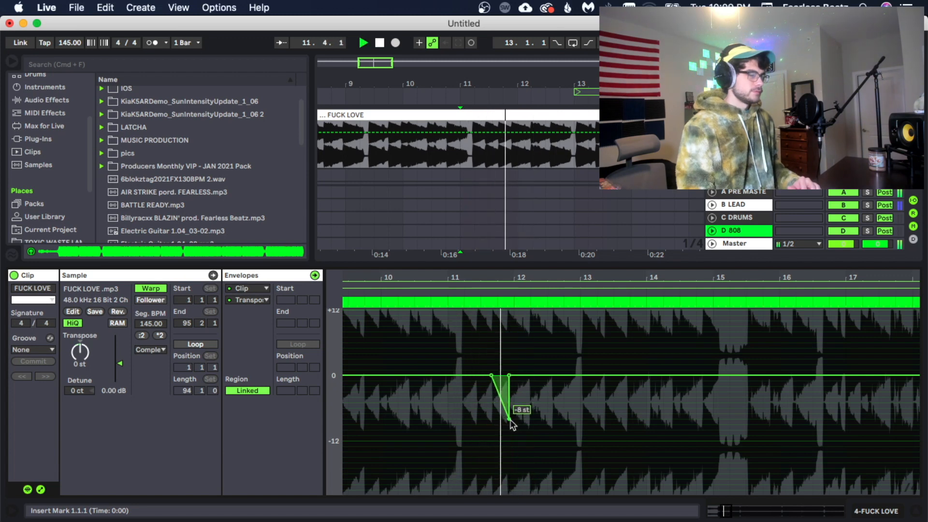
key(space)
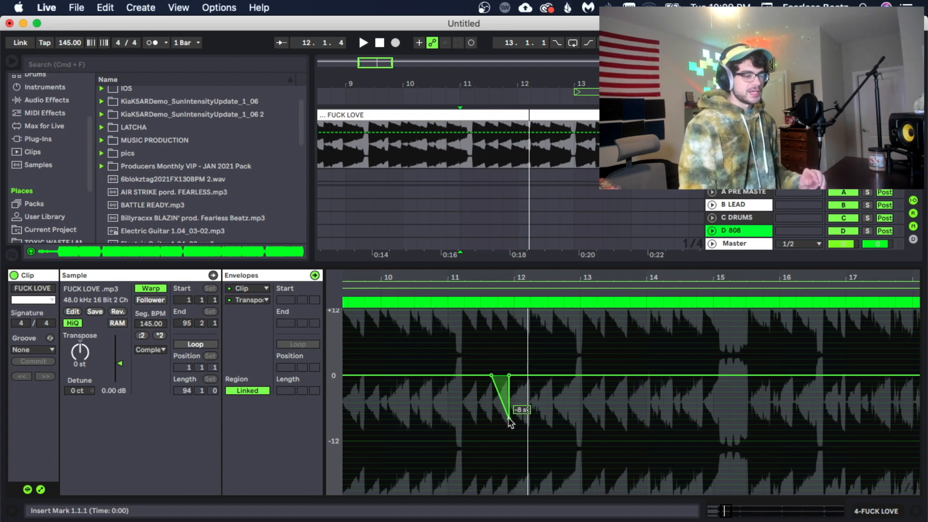
Audition the dip's lowest point at -11 st, and set it to -12 st.
drag(509, 419, 510, 435)
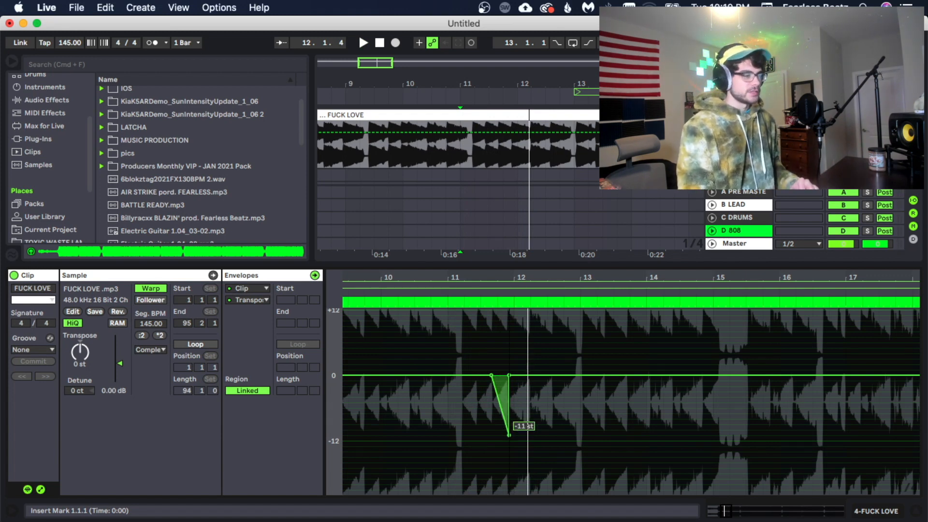
key(space)
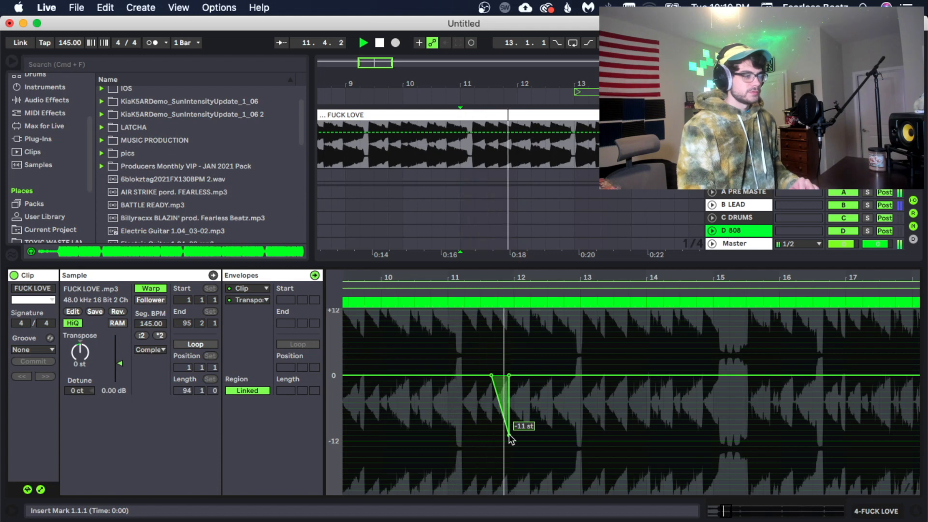
drag(511, 440, 510, 443)
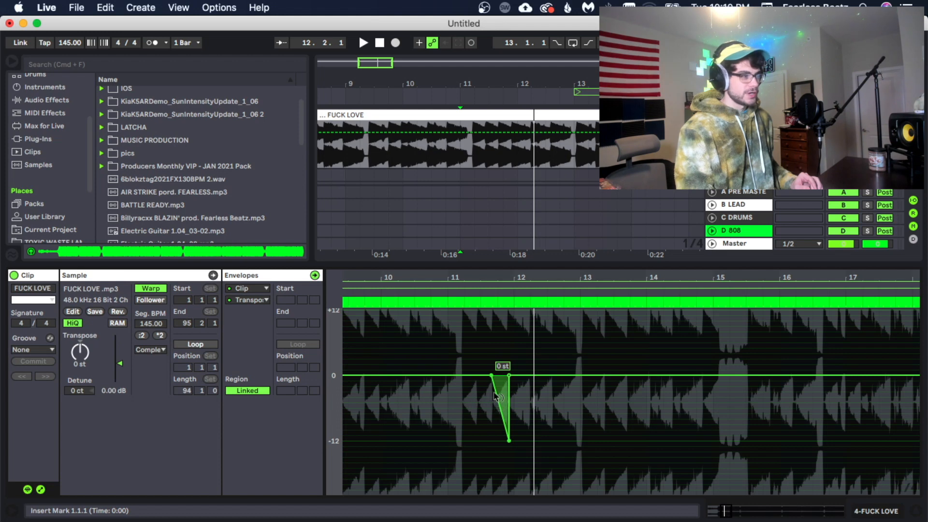
Bend the dip's falling segment into a curve that steepens towards its end, play it from bar 11, and show the track's device view.
drag(499, 401, 498, 379)
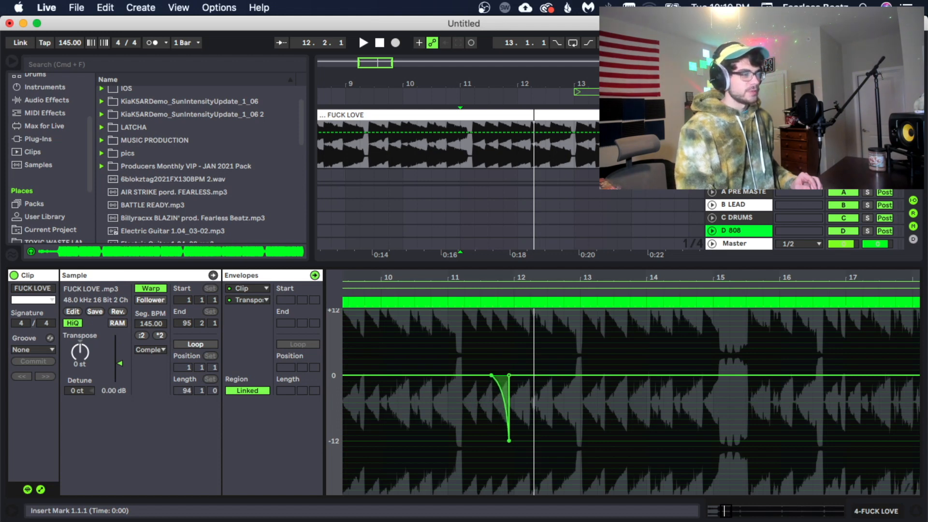
key(space)
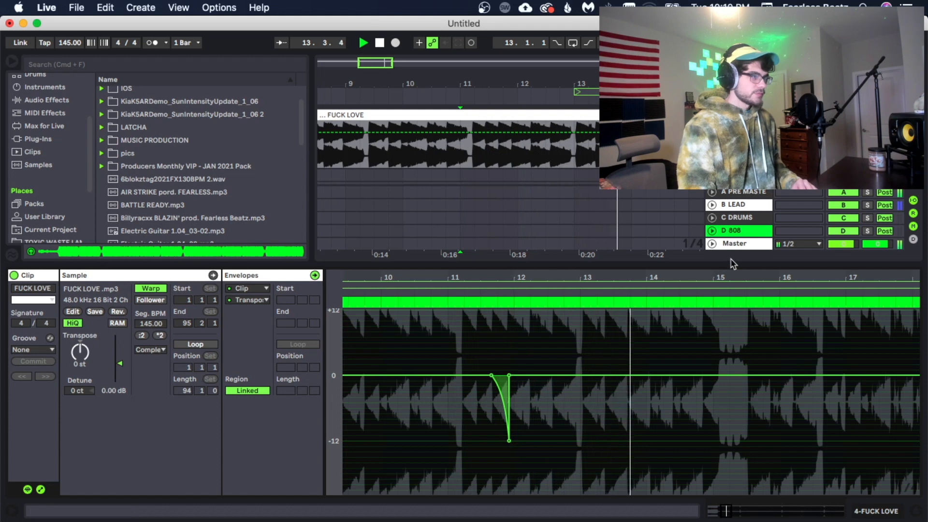
key(space)
click(869, 513)
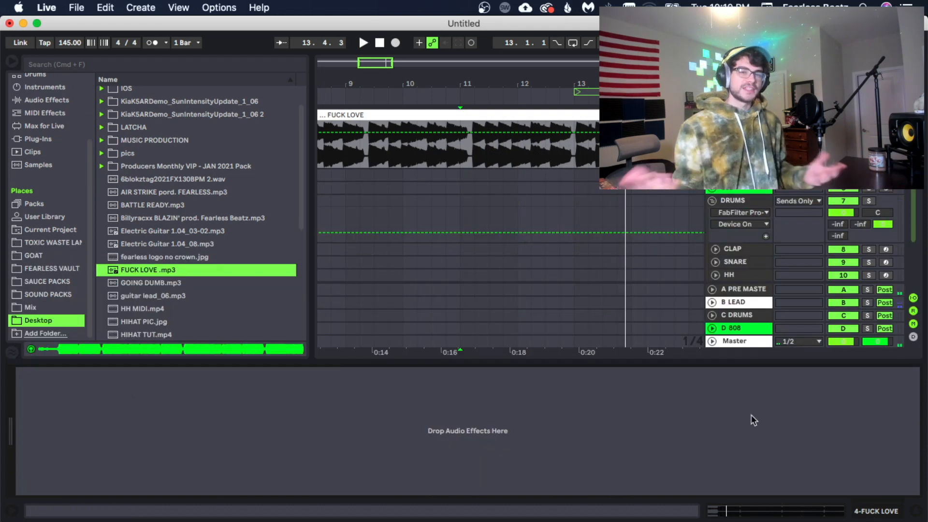